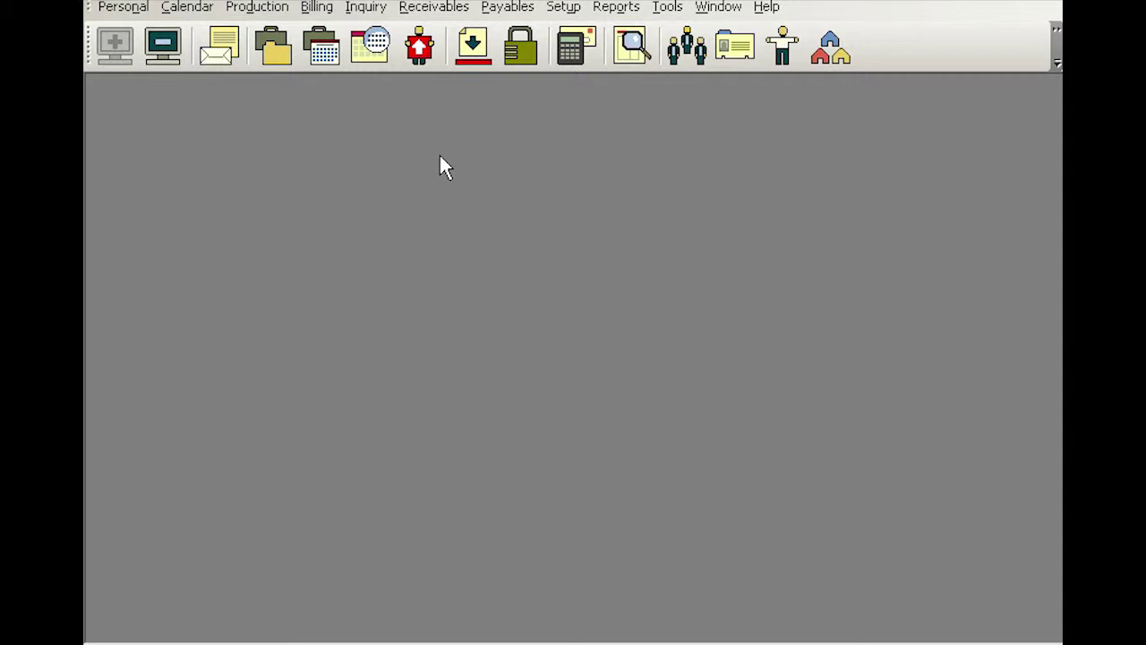
Find invoice 6602 with an invoice inquiry and open its record.
left_click(363, 10)
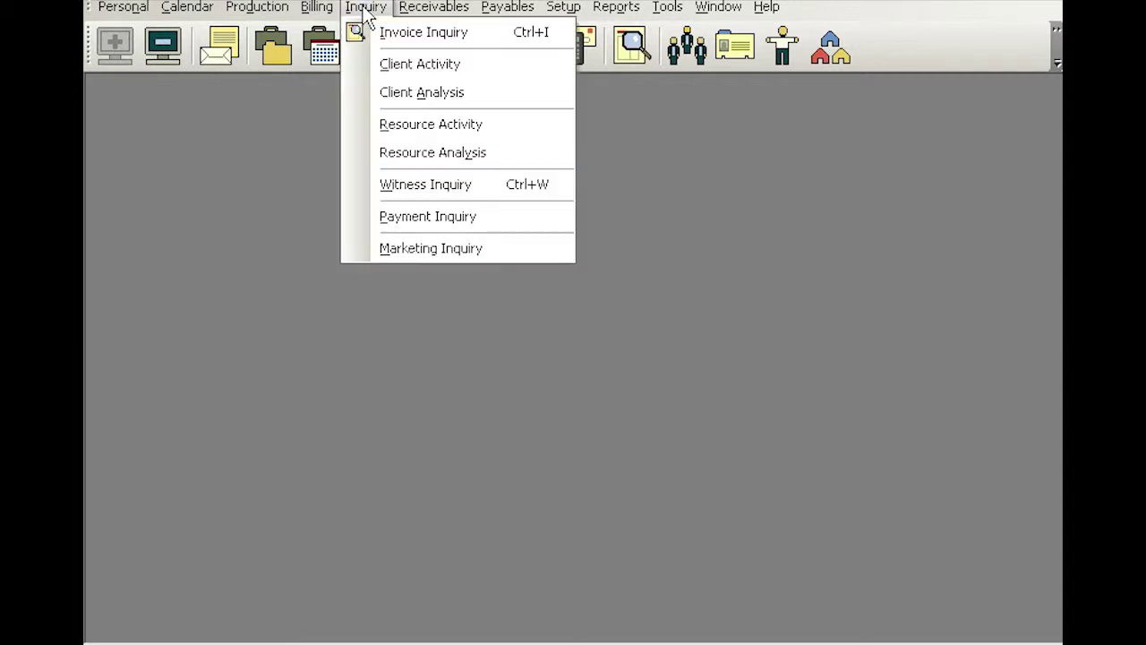
left_click(409, 35)
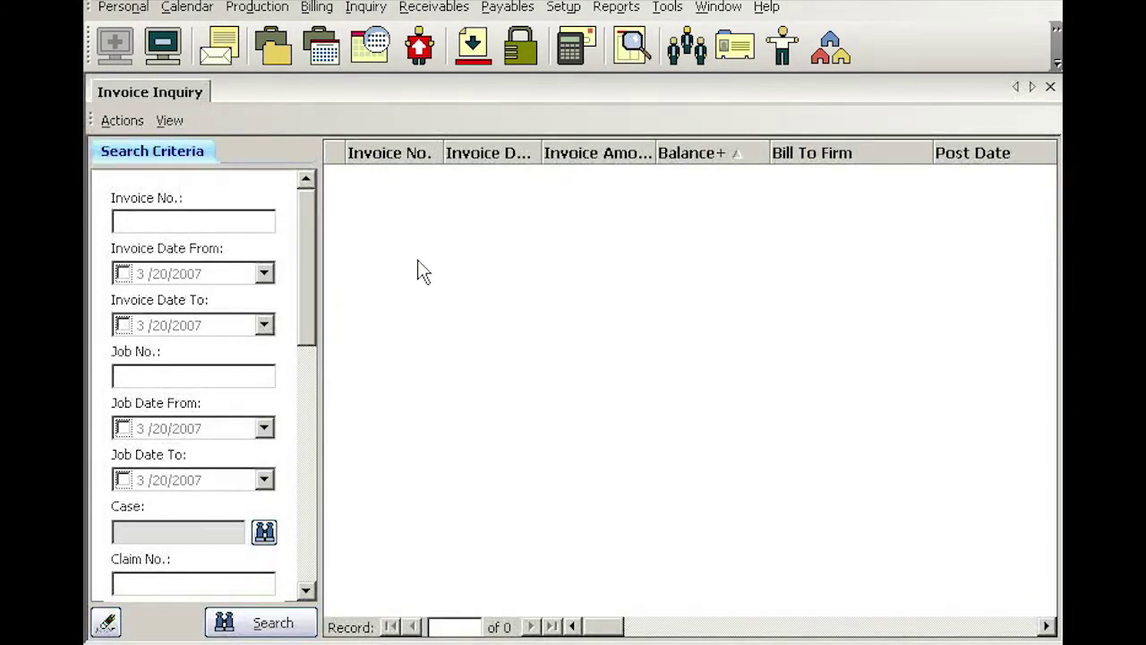
type("6602")
key("Return")
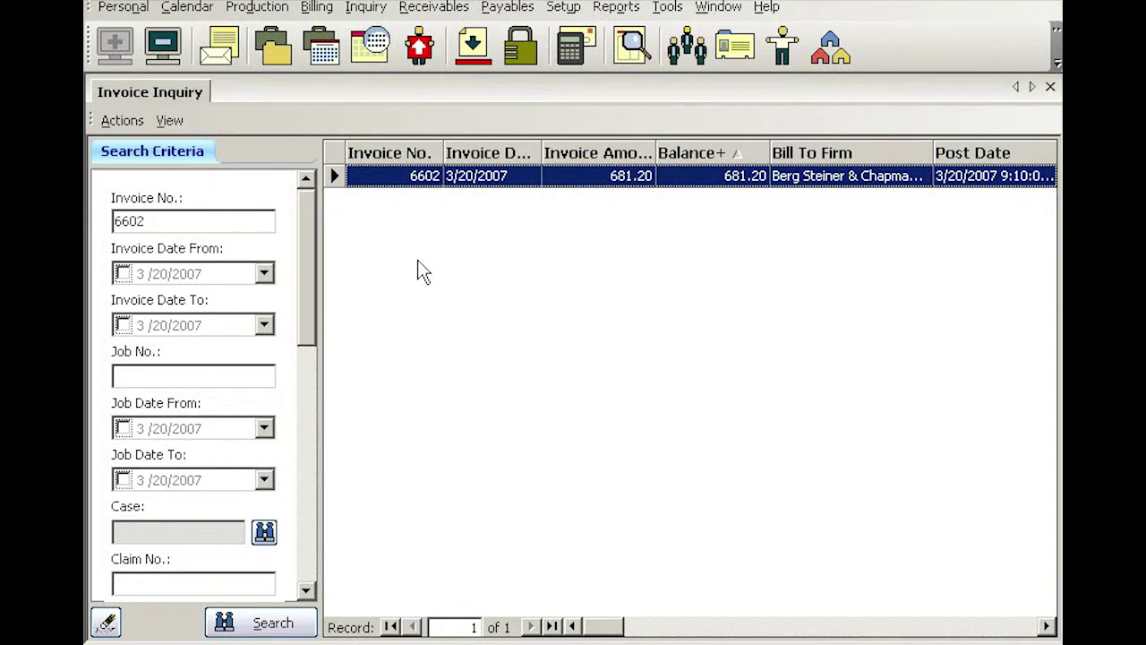
right_click(573, 179)
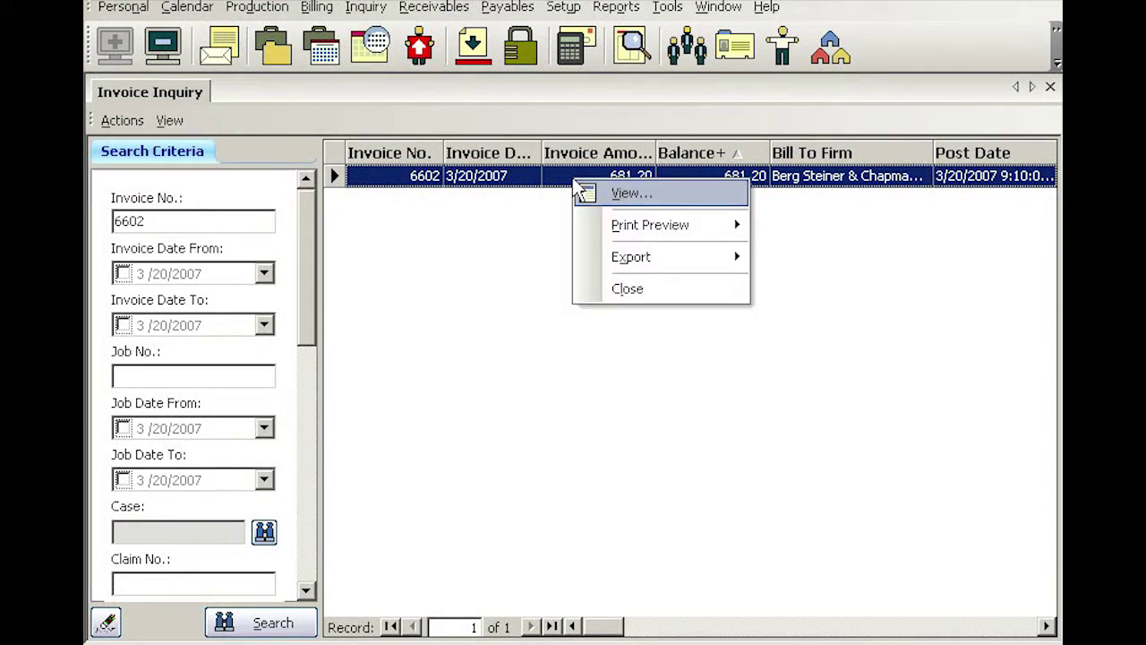
left_click(629, 192)
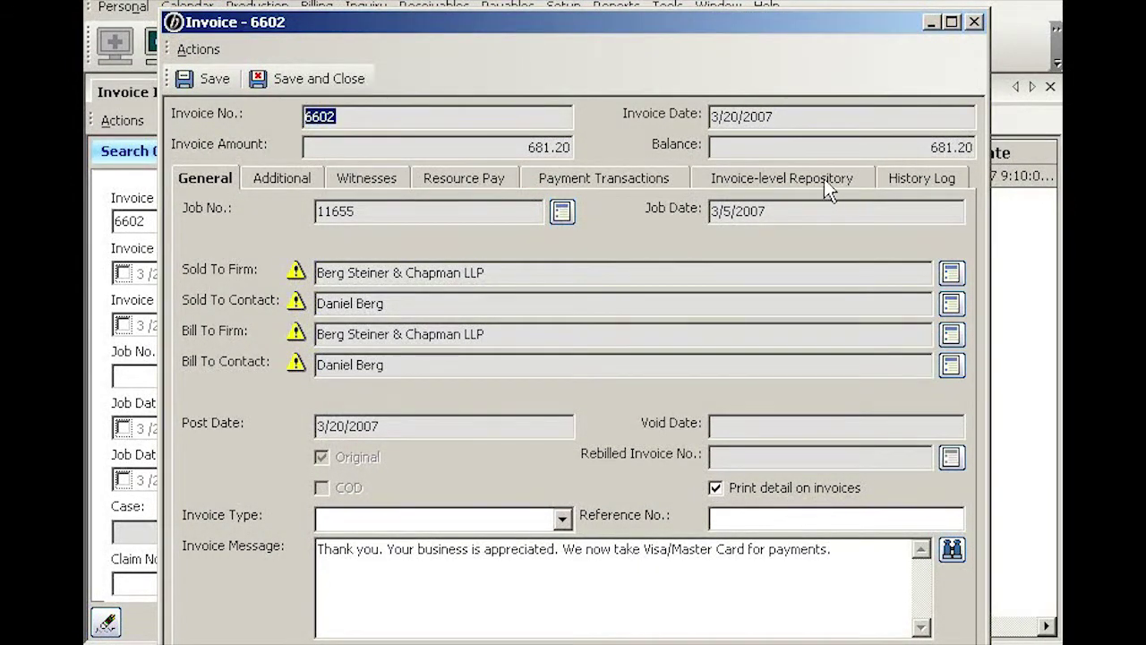
View the entry for INV6602.pdf in the invoice-level repository.
left_click(794, 178)
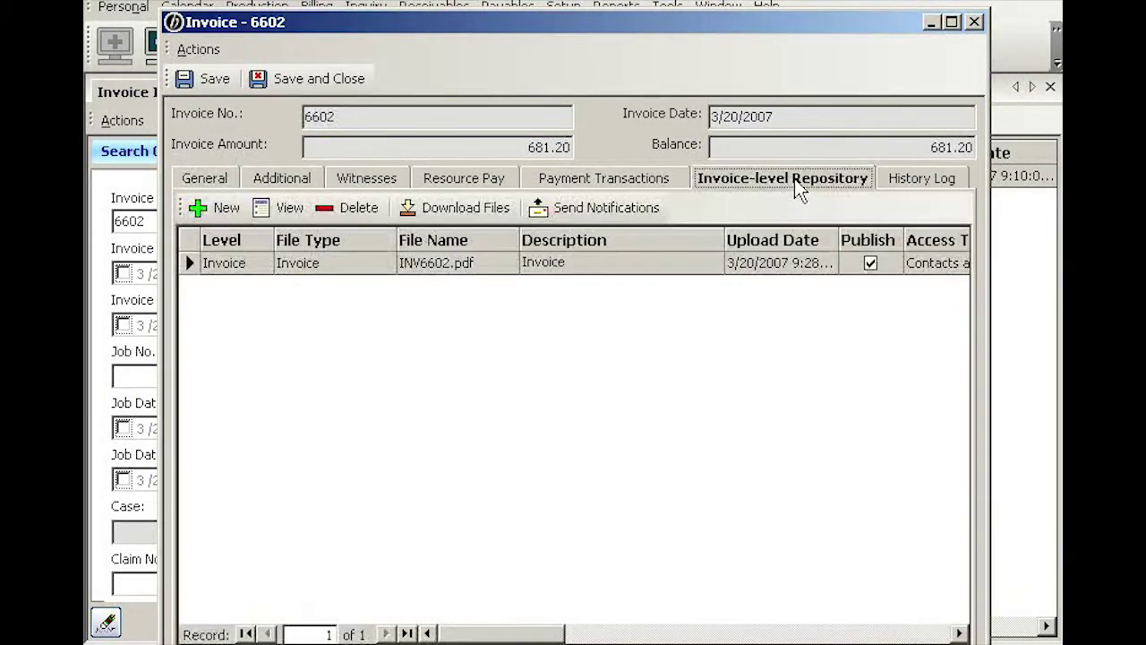
right_click(570, 262)
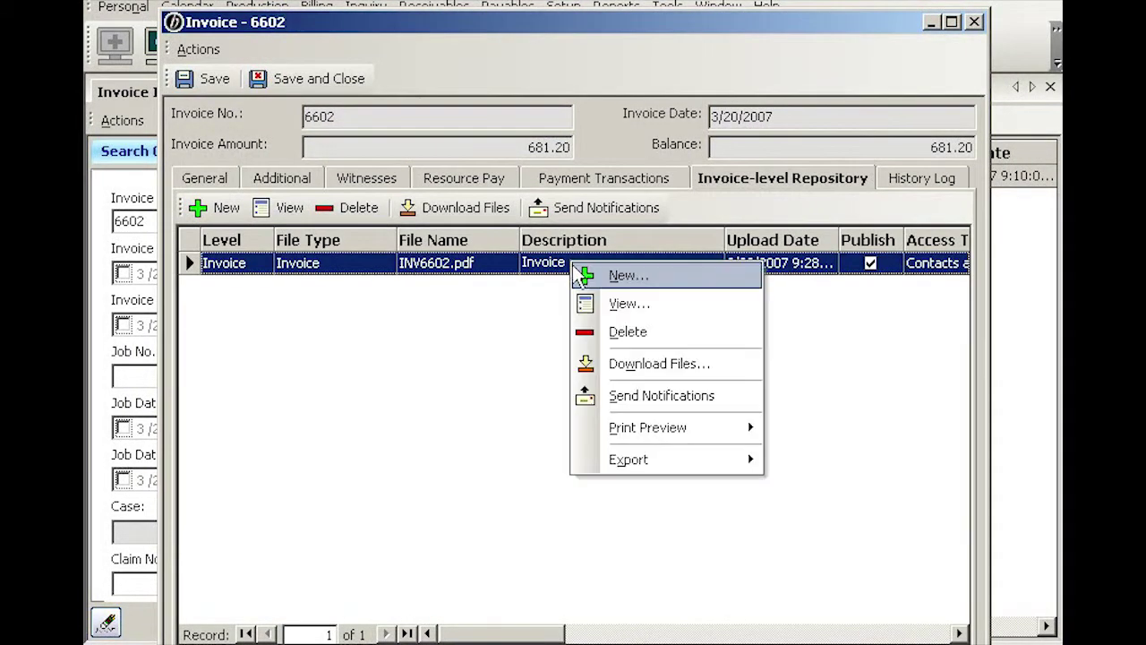
left_click(620, 308)
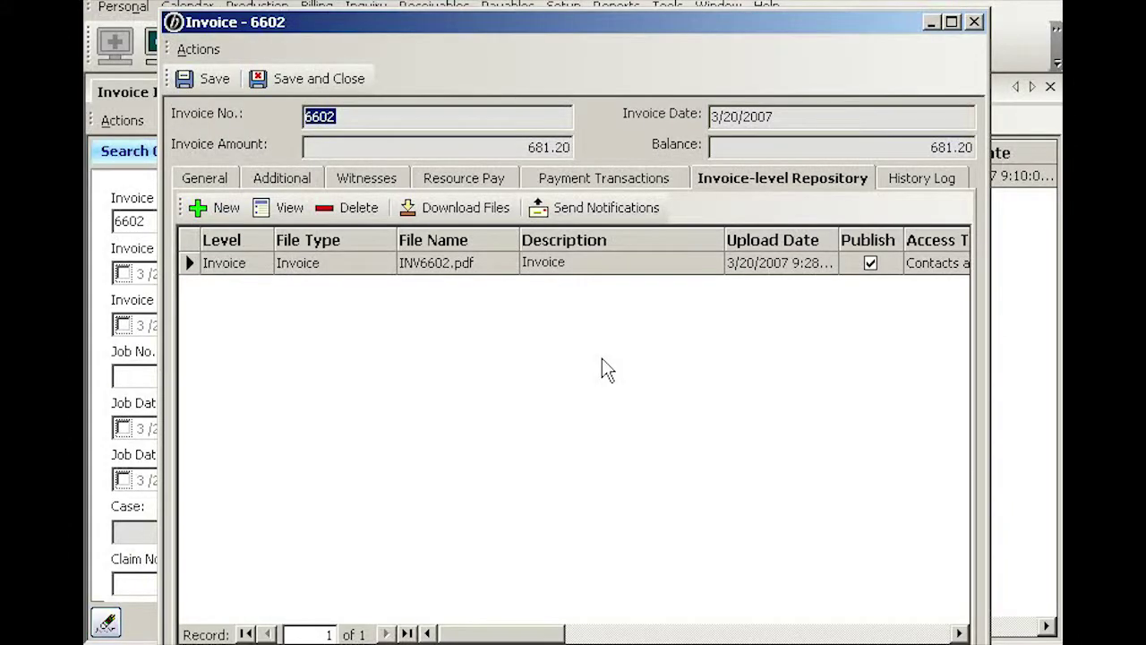
Delete INV6602.pdf from the invoice-level repository, then save and close the invoice.
left_click(602, 265)
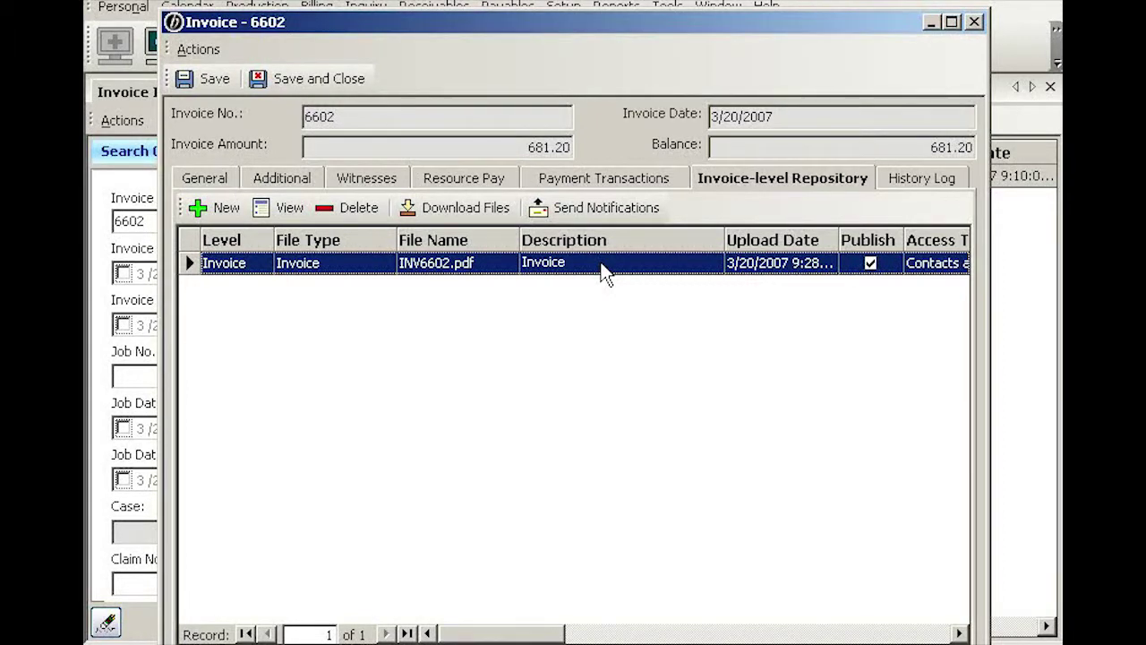
left_click(362, 211)
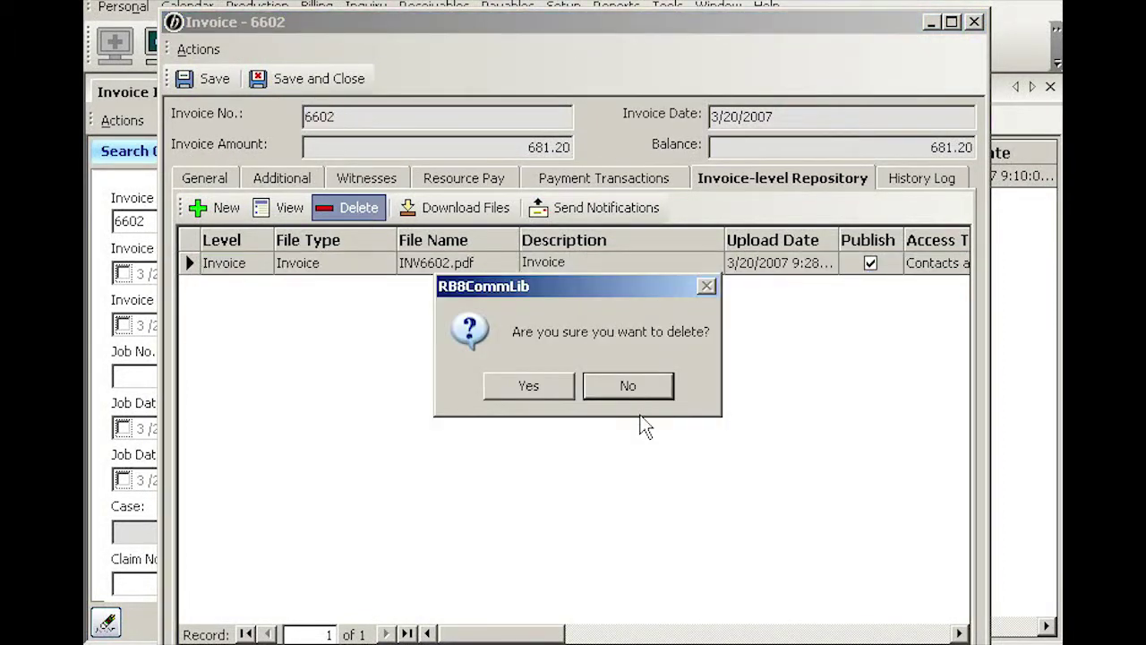
left_click(532, 386)
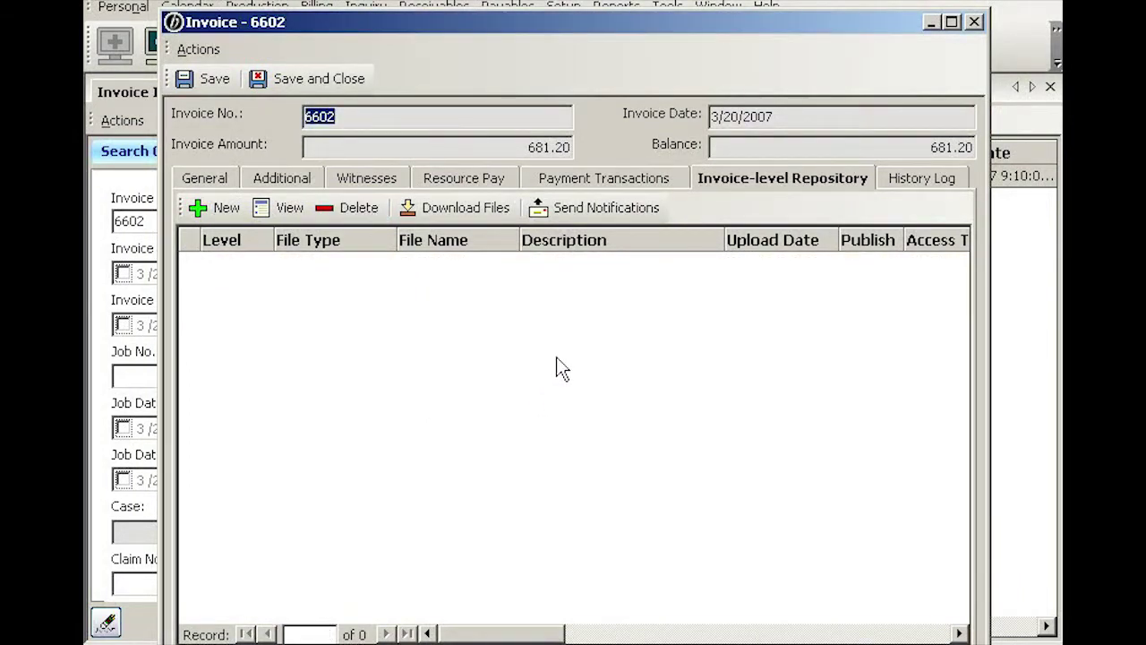
left_click(344, 81)
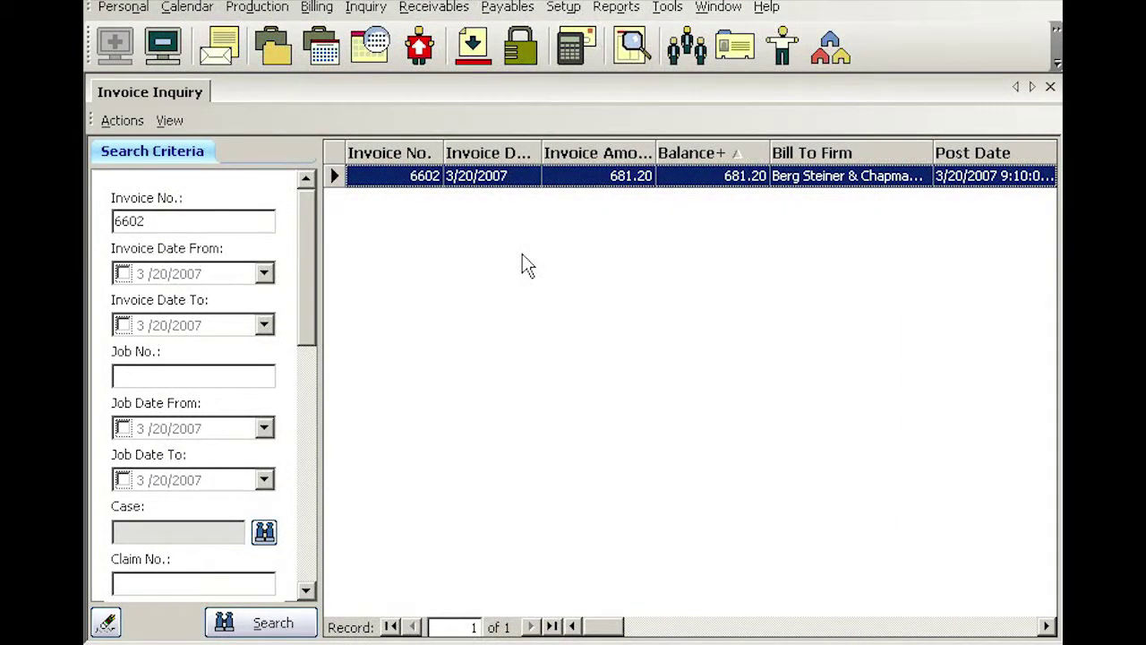
Find invoice 6602 in Transfer Invoice and open it for transferring.
left_click(318, 7)
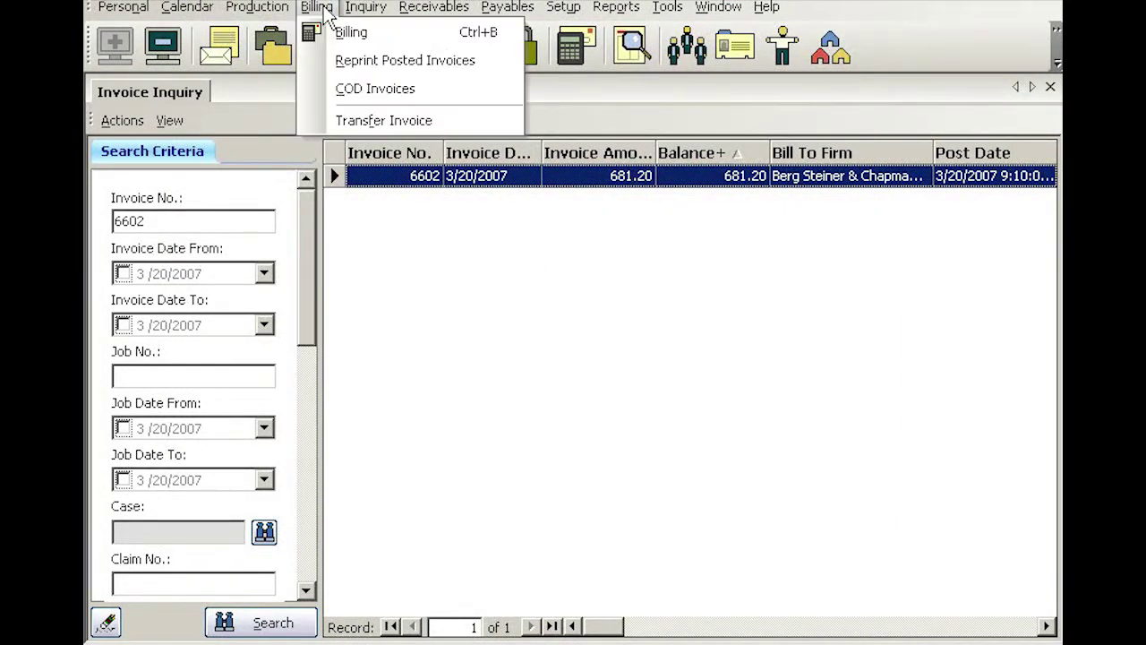
left_click(477, 122)
type("6602")
key("Return")
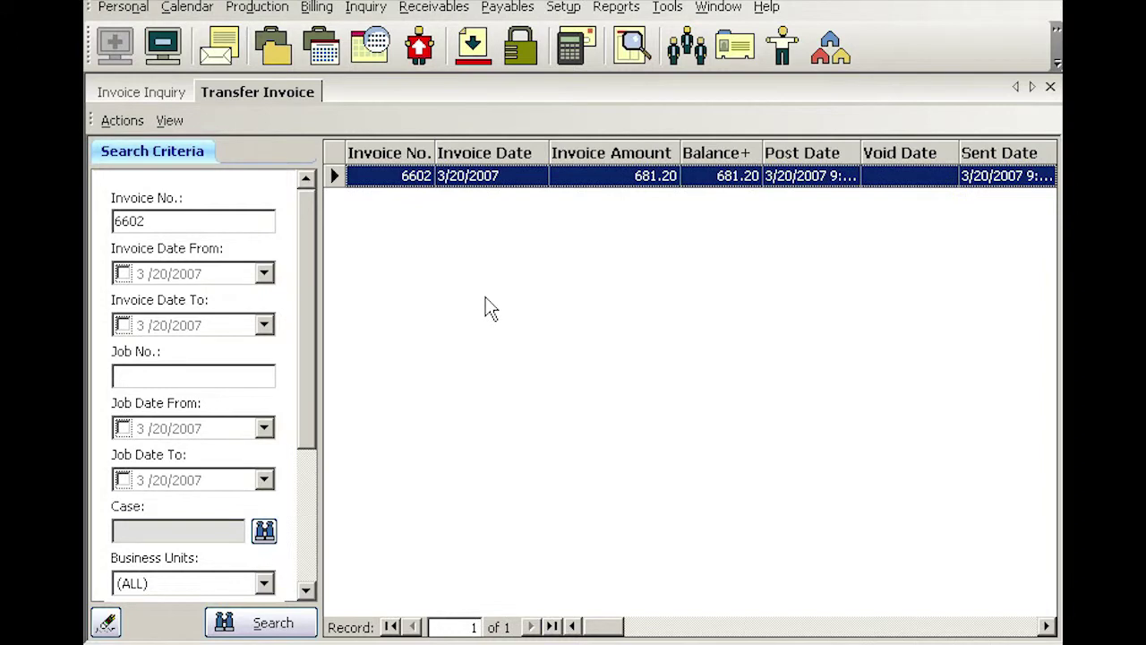
right_click(591, 188)
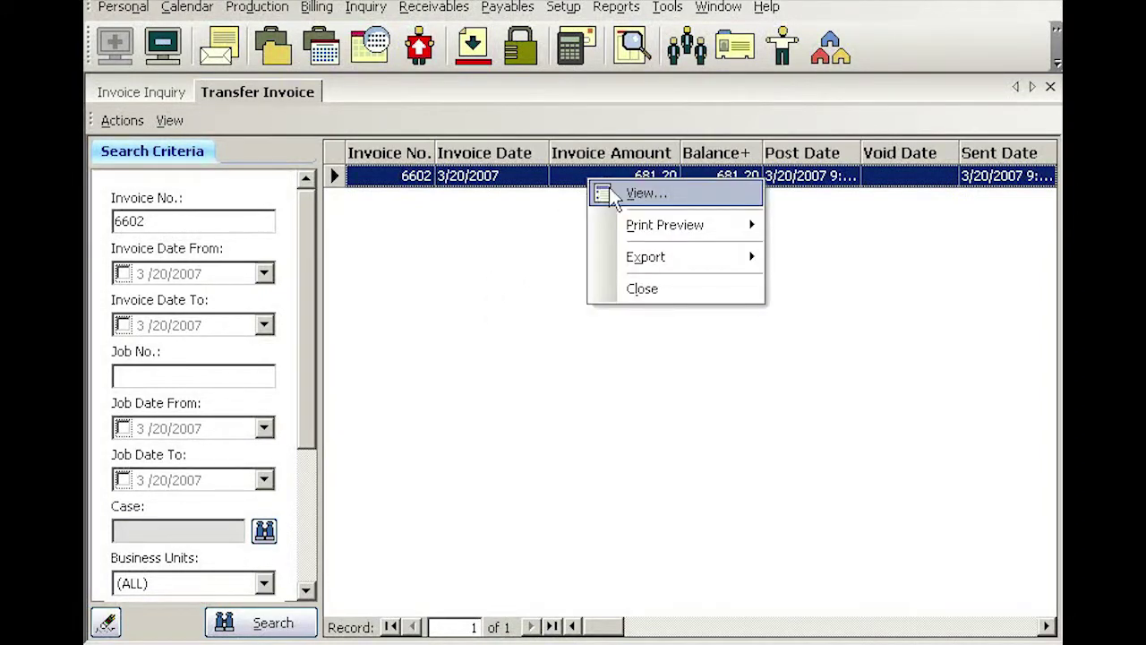
left_click(641, 193)
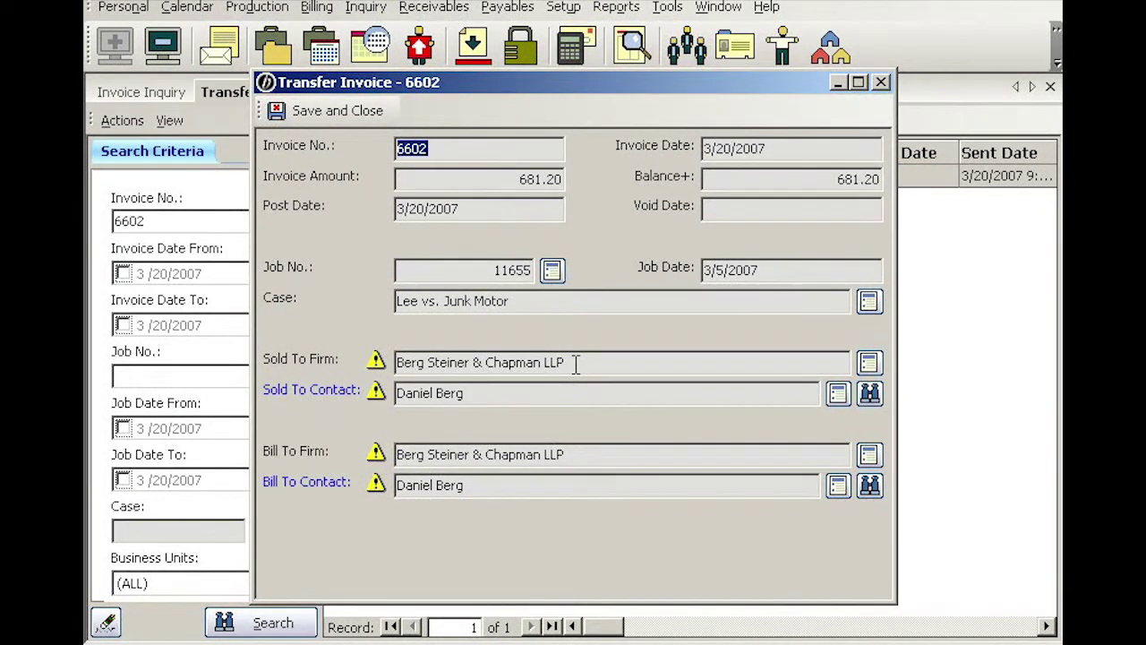
Start a Bill To contact lookup and restrict it to State Farm Insurance, found by searching firms for "state".
left_click(470, 394)
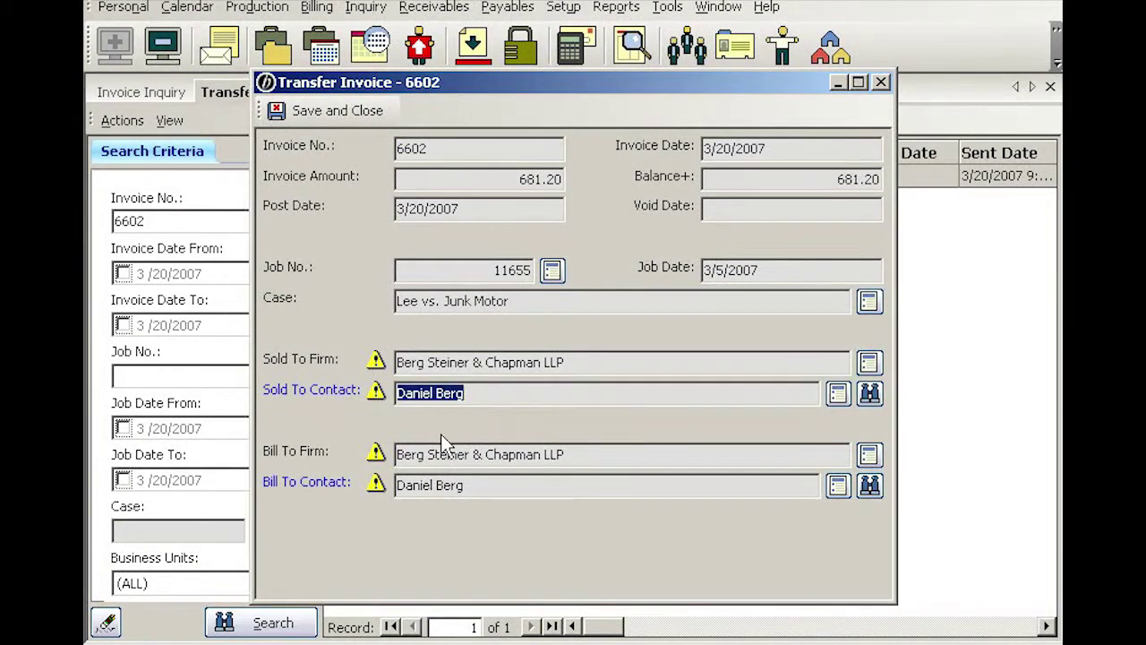
left_click(475, 486)
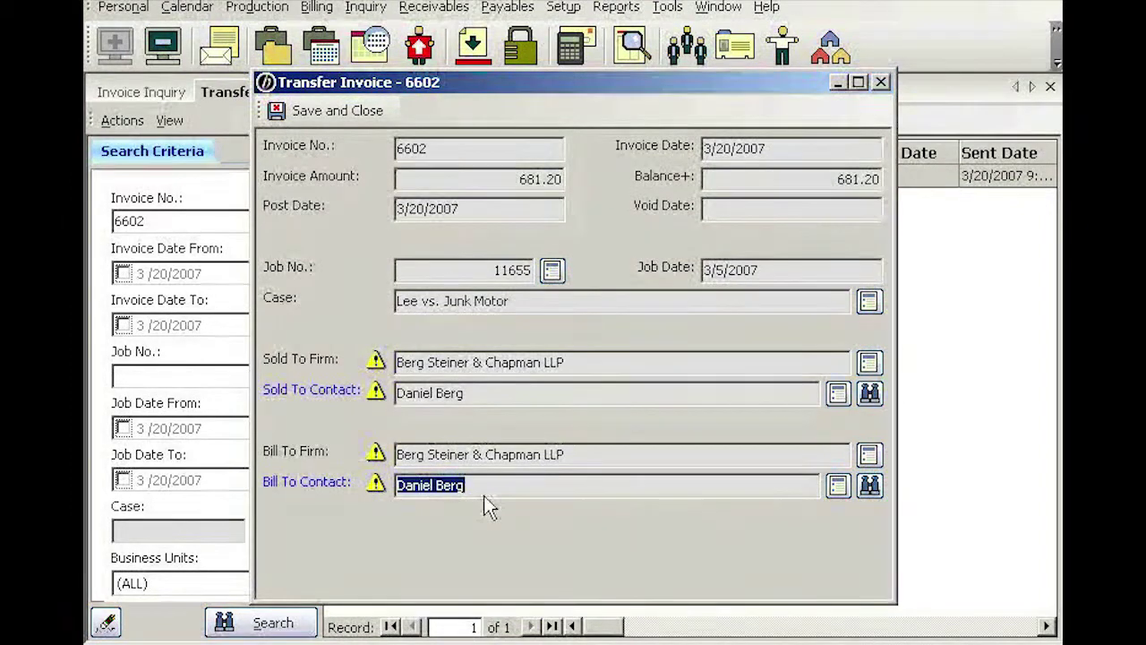
left_click(870, 483)
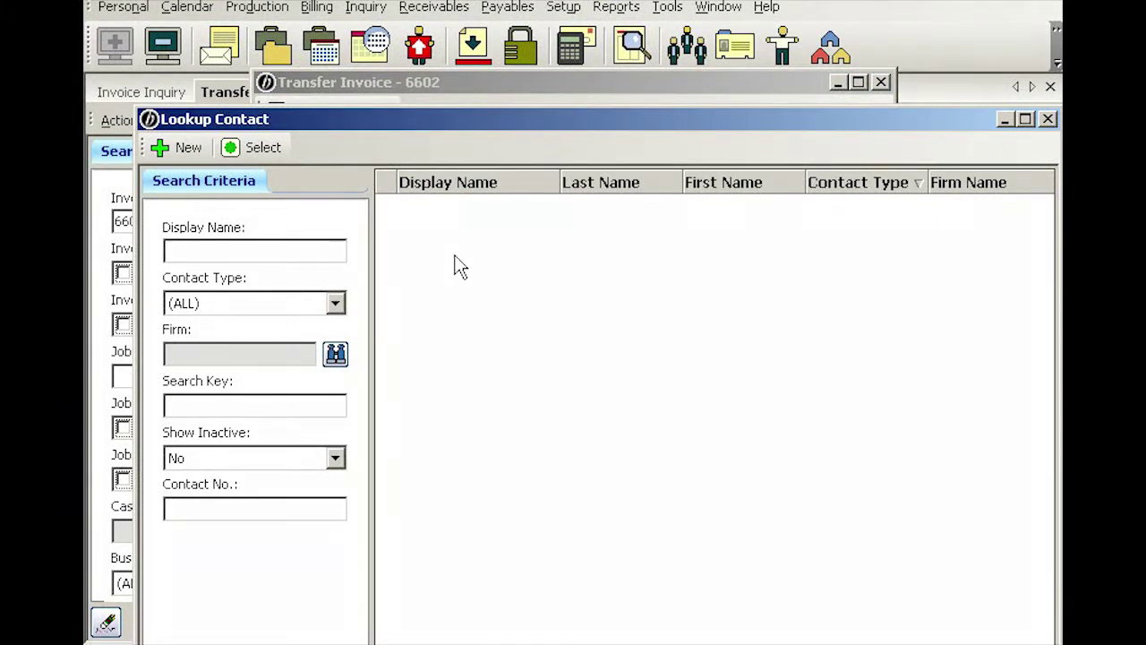
left_click(335, 355)
type("state")
key("Return")
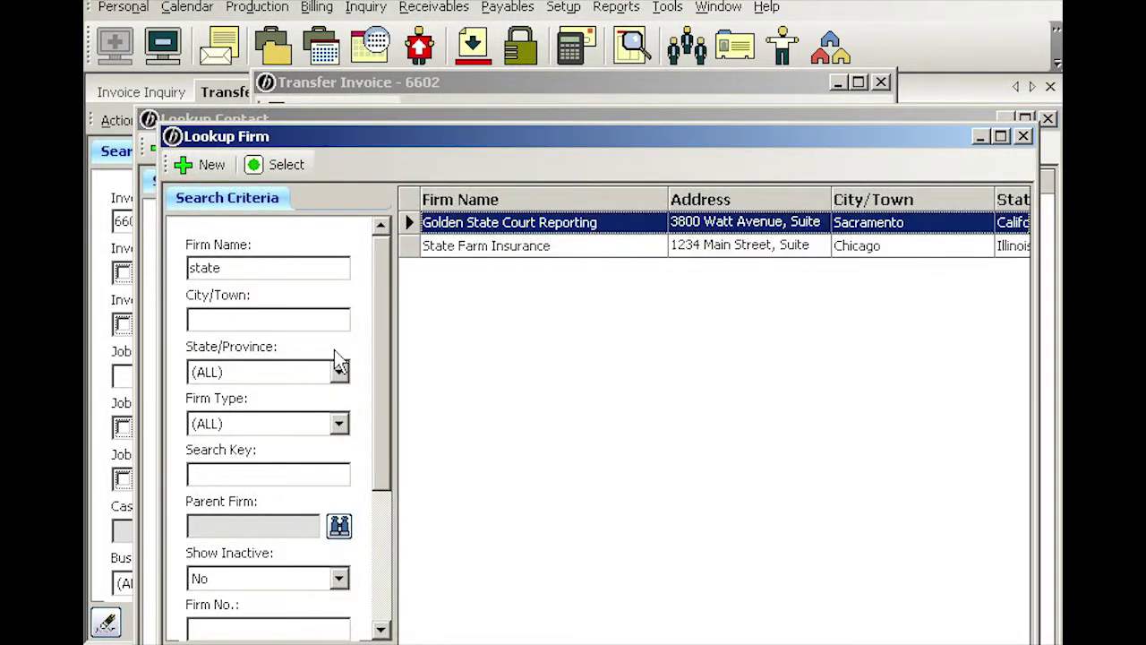
left_click(570, 255)
double_click(573, 257)
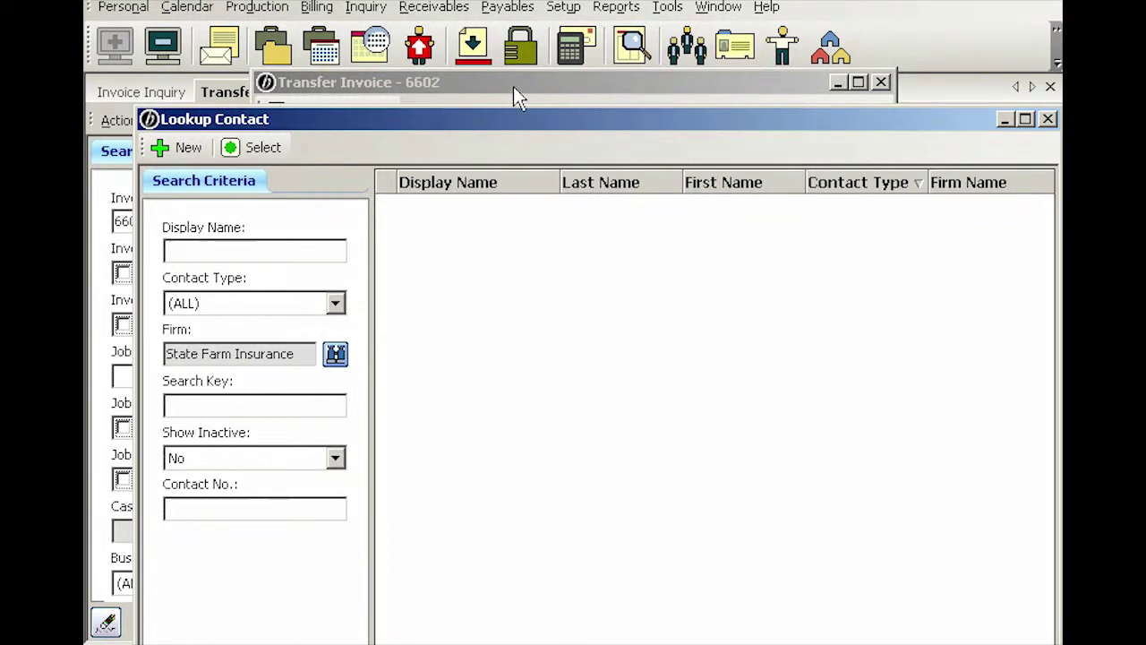
Search the State Farm Insurance contacts and choose the second listed attorney as the Bill To contact.
left_click_drag(519, 123, 511, 77)
left_click(319, 634)
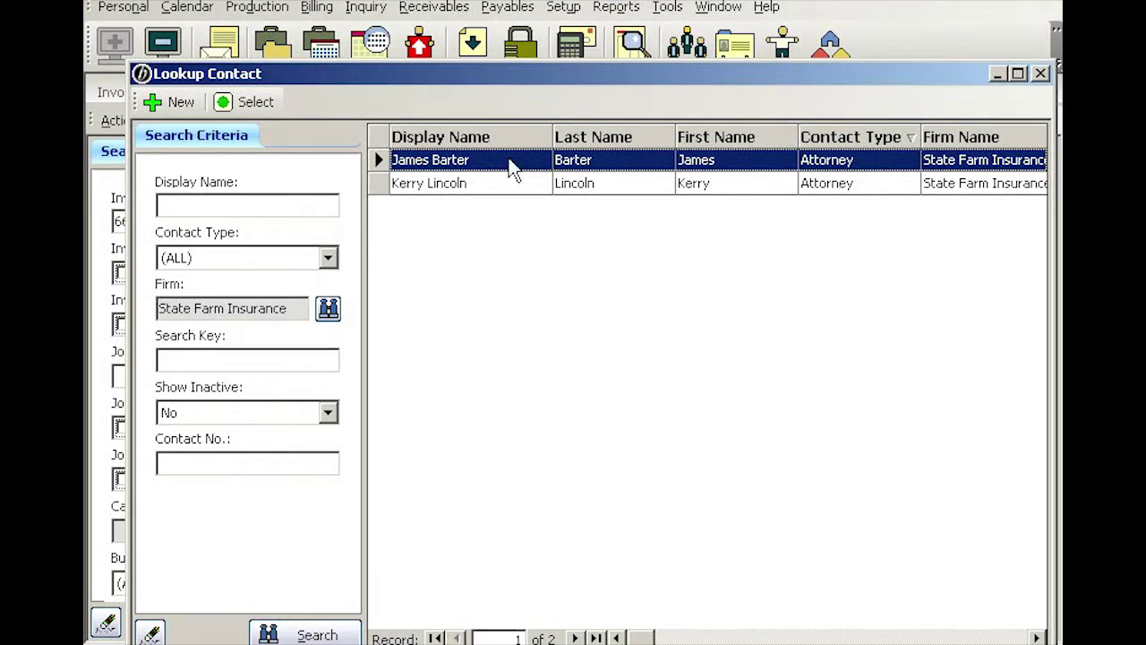
left_click(514, 190)
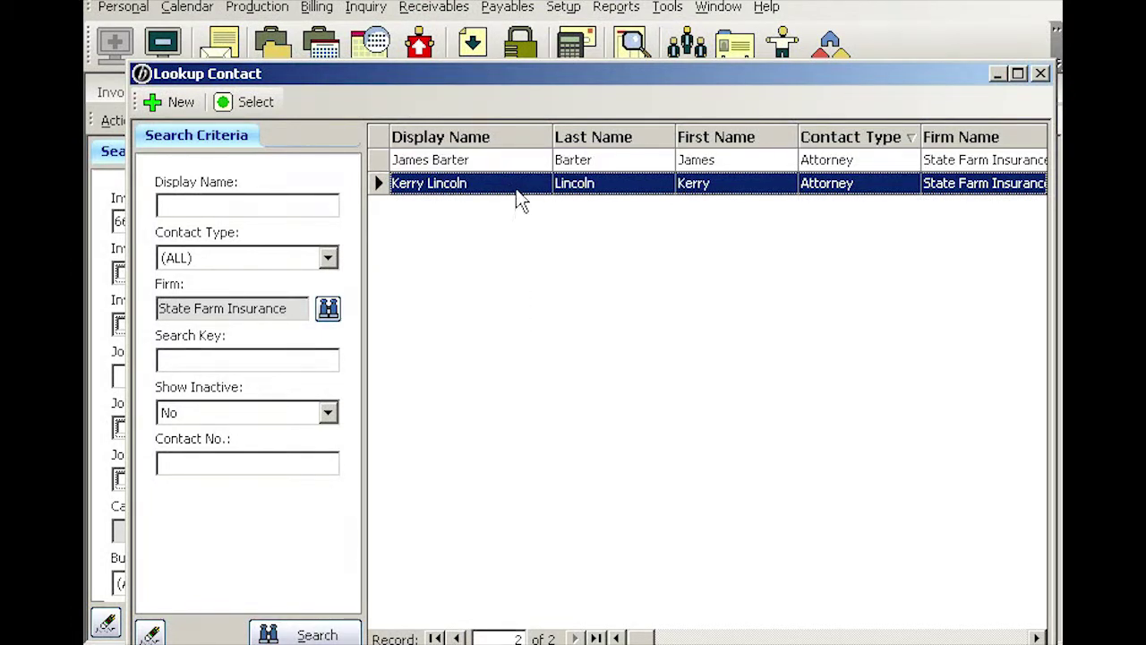
double_click(519, 189)
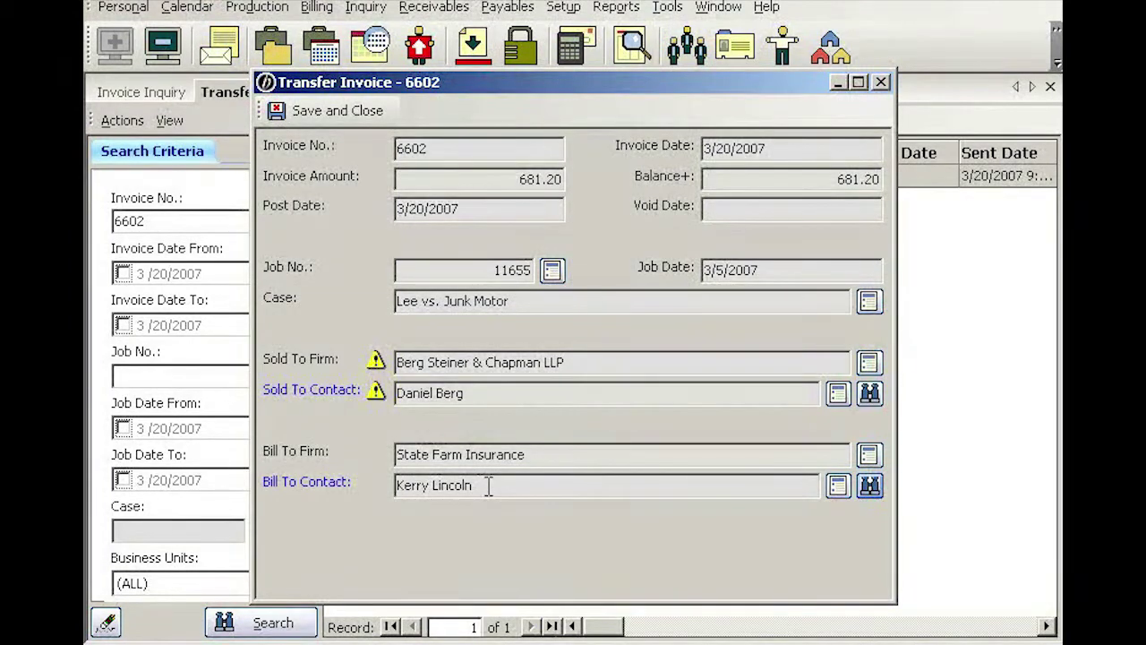
Check the Bill To firm and contact, then save and close the invoice transfer.
left_click(489, 486)
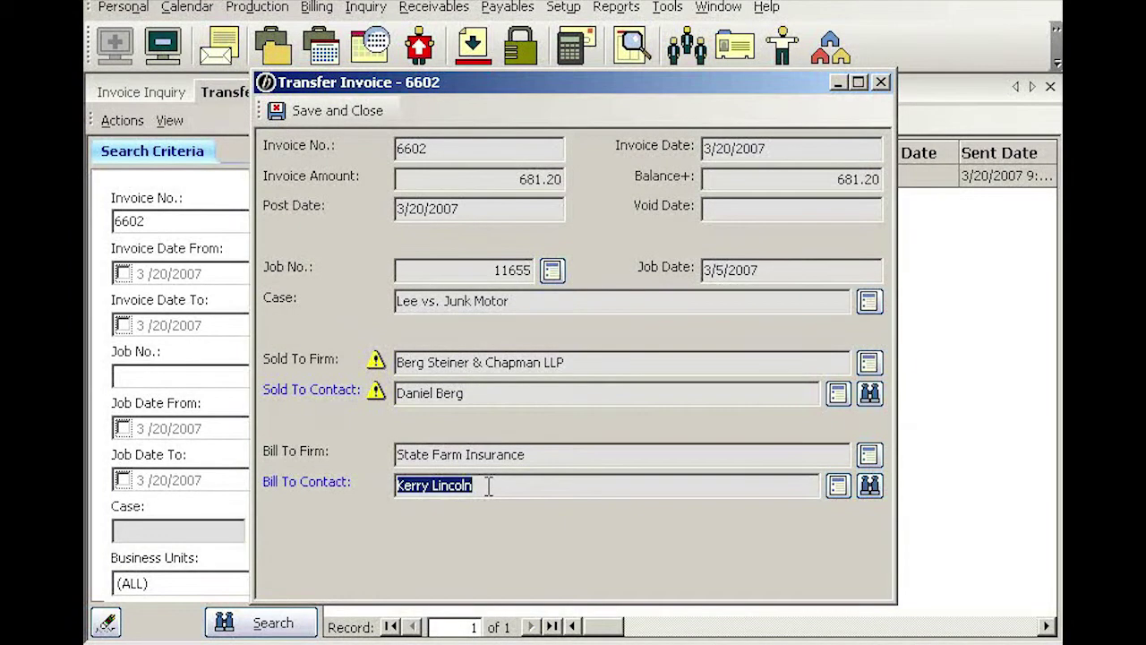
left_click(533, 455)
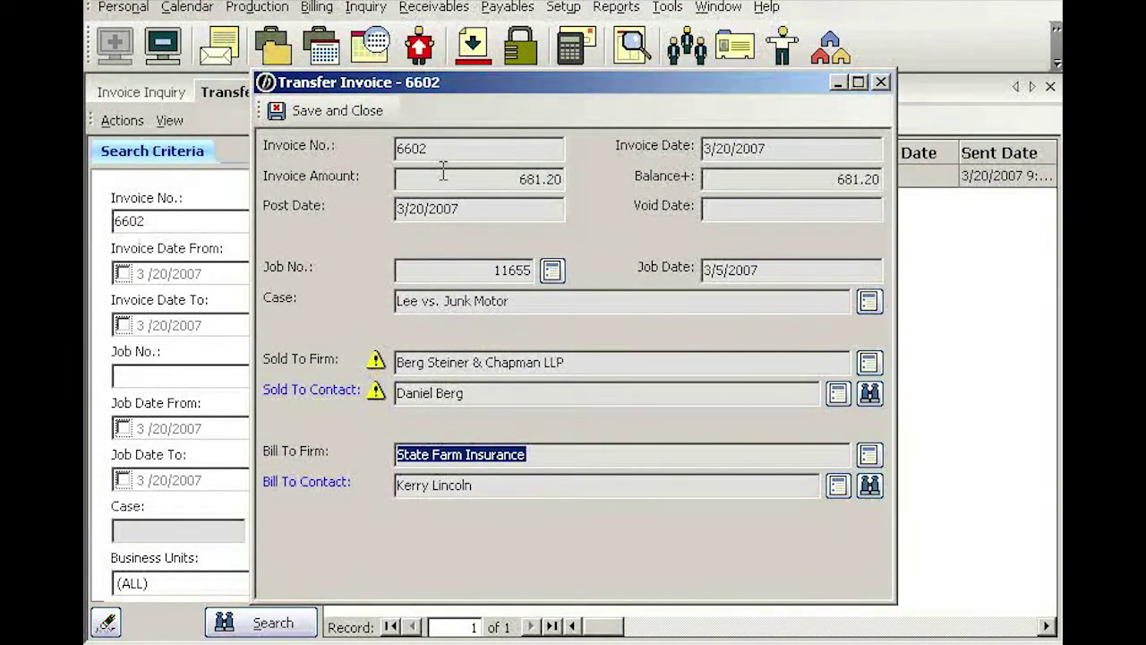
left_click(344, 115)
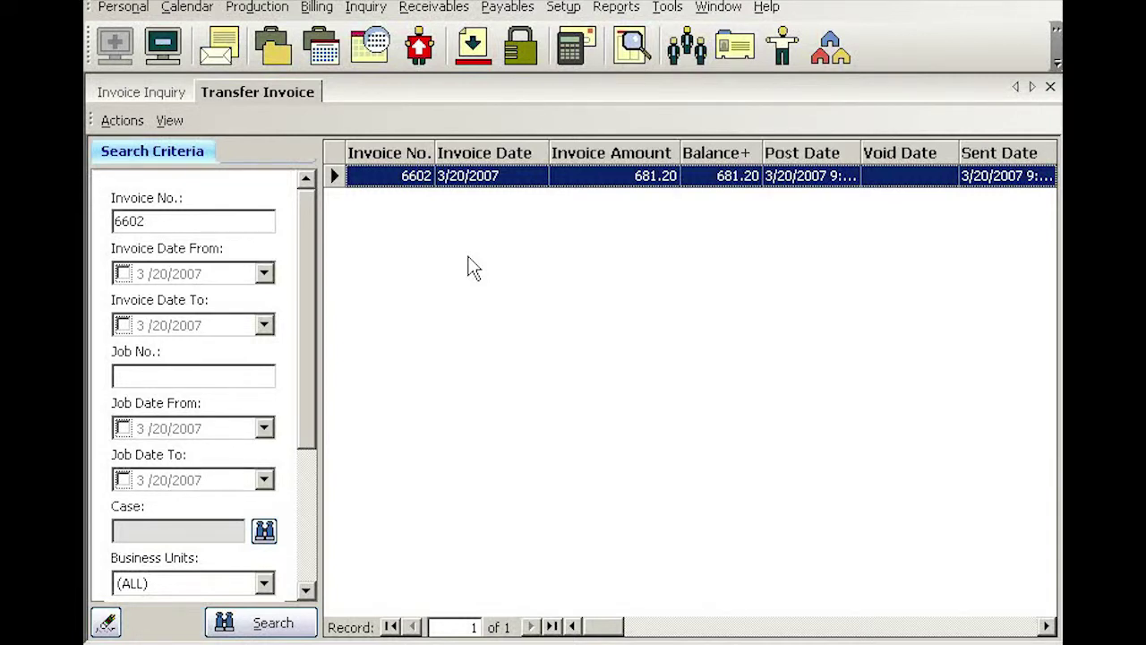
Search Reprint Posted Invoices for invoice 6602.
left_click(321, 8)
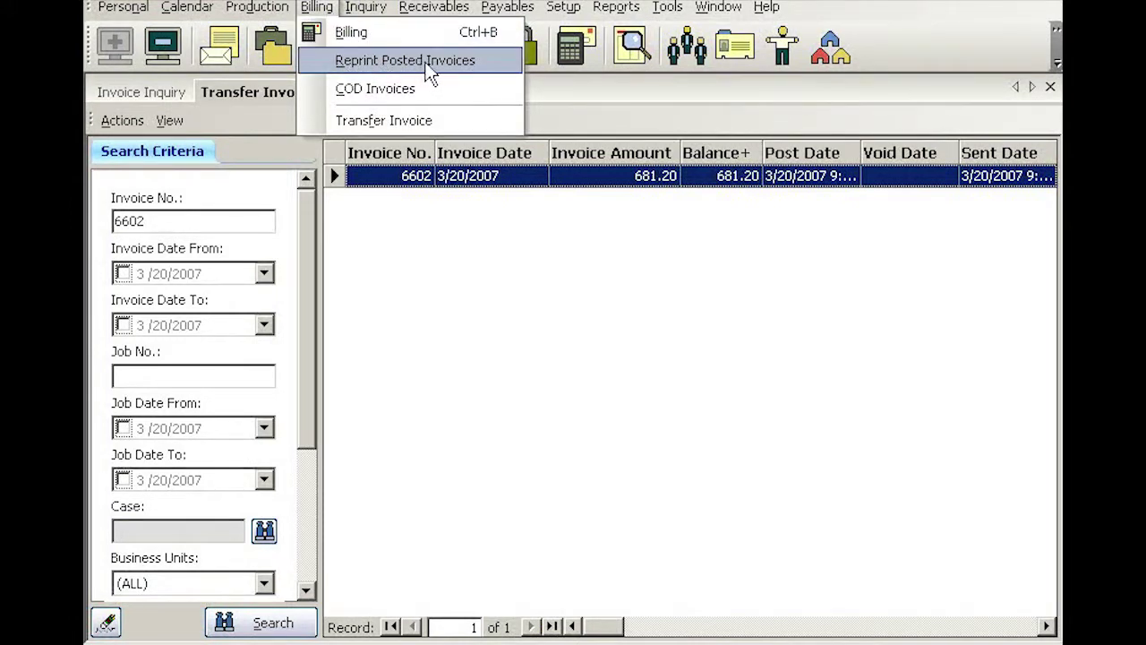
left_click(483, 60)
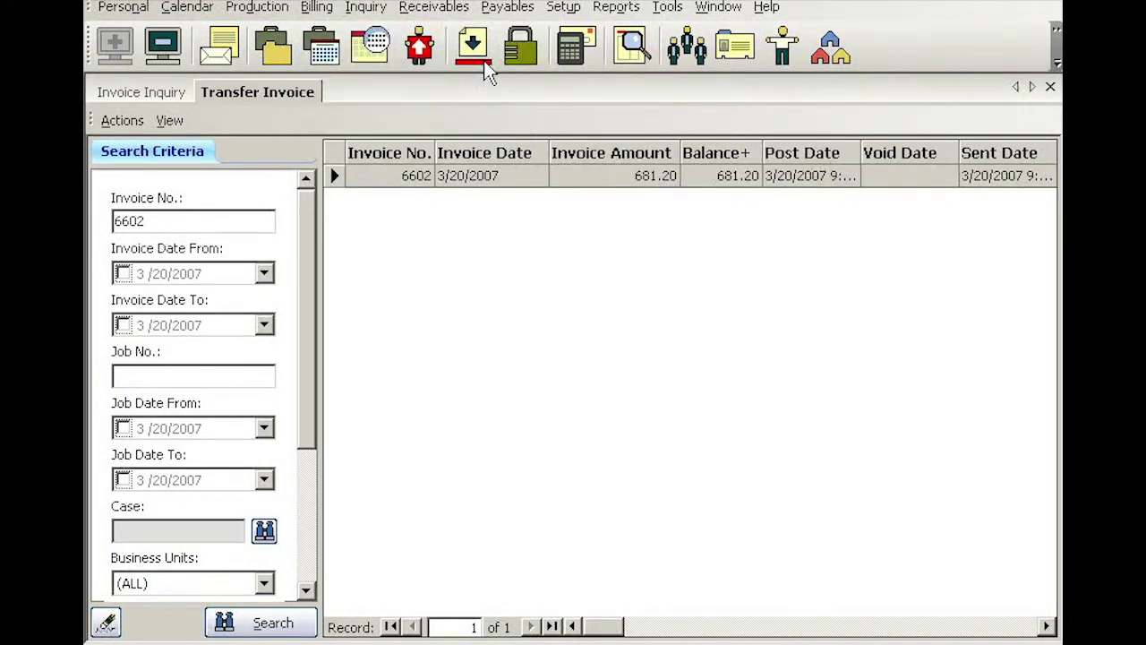
type("6602")
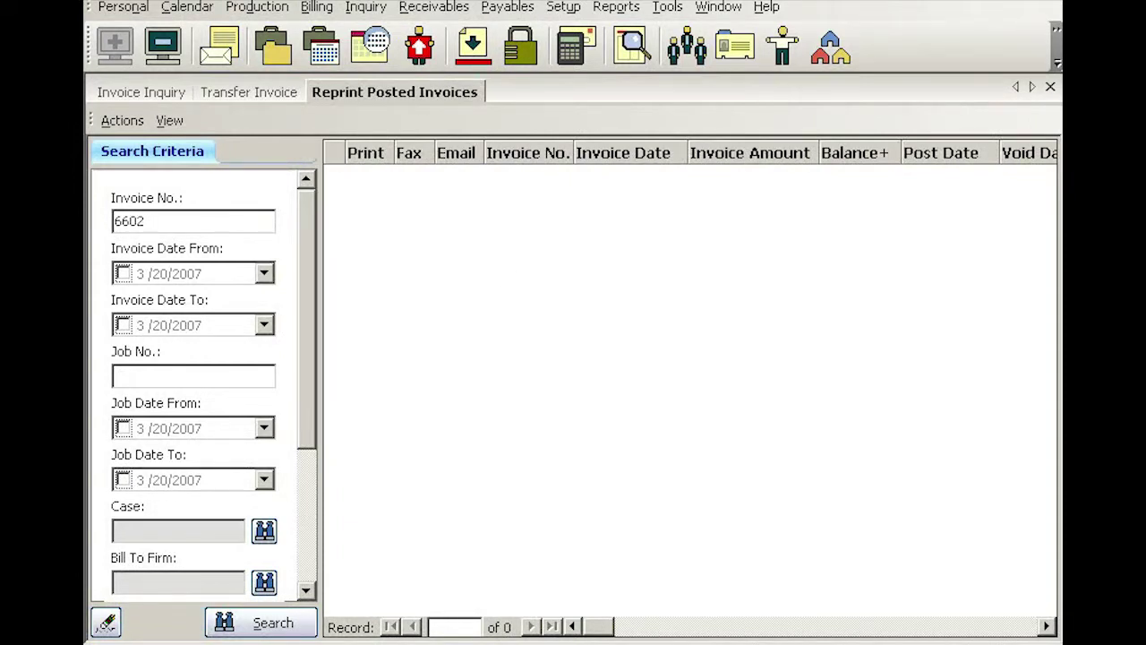
key("Return")
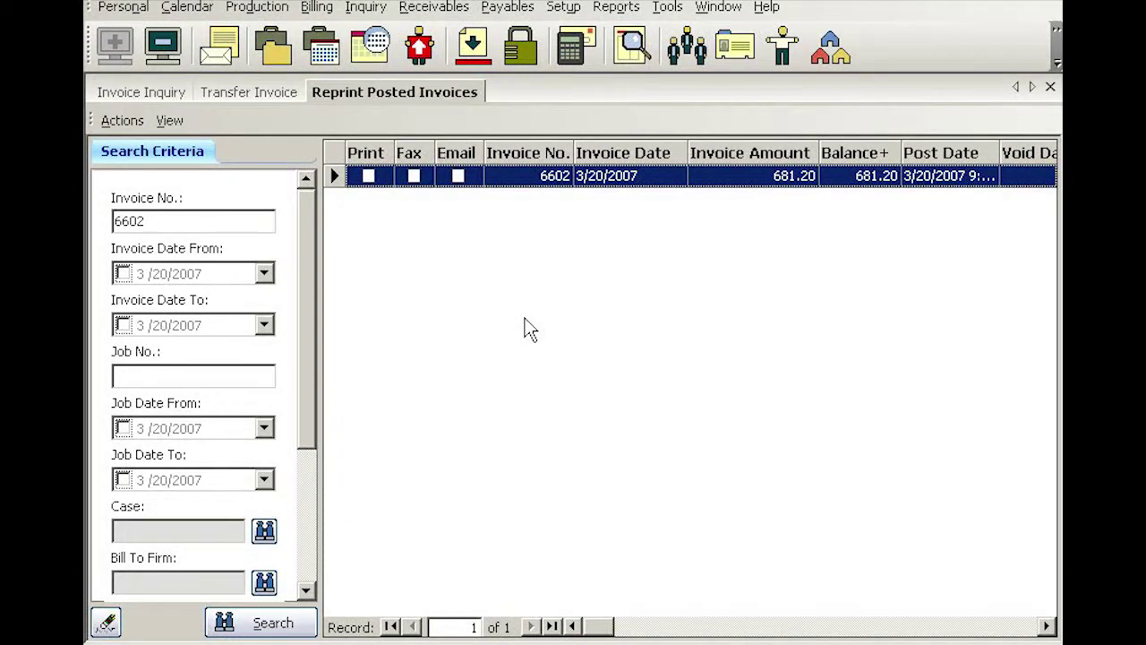
Preview the original version of invoice 6602 and check its billing address block.
right_click(662, 180)
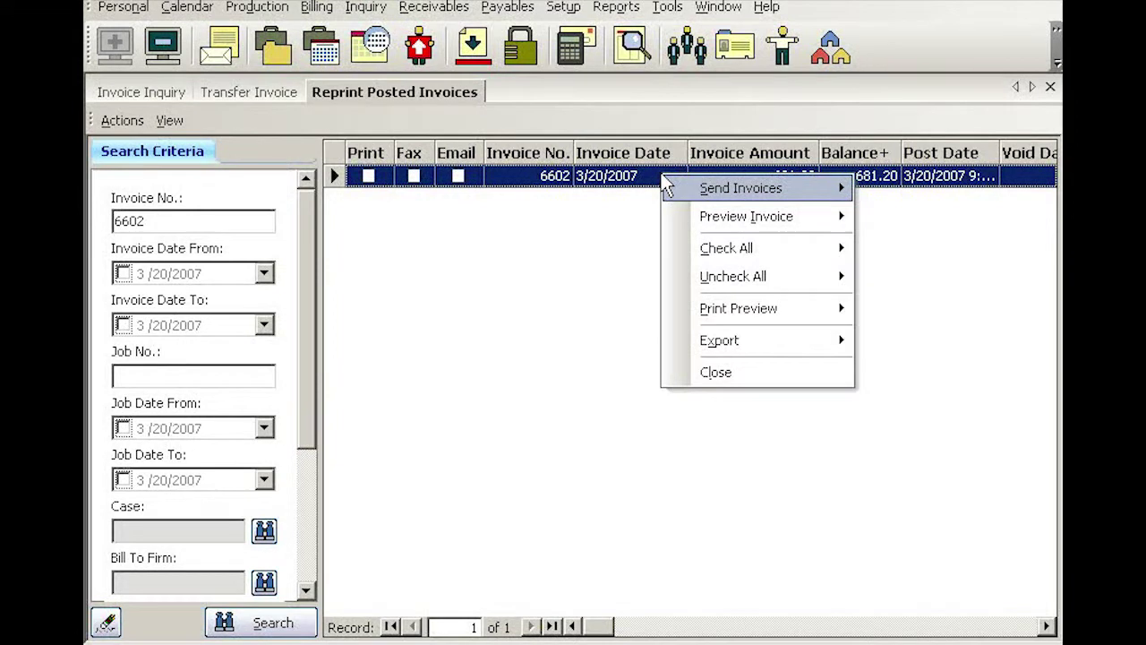
mouse_move(723, 217)
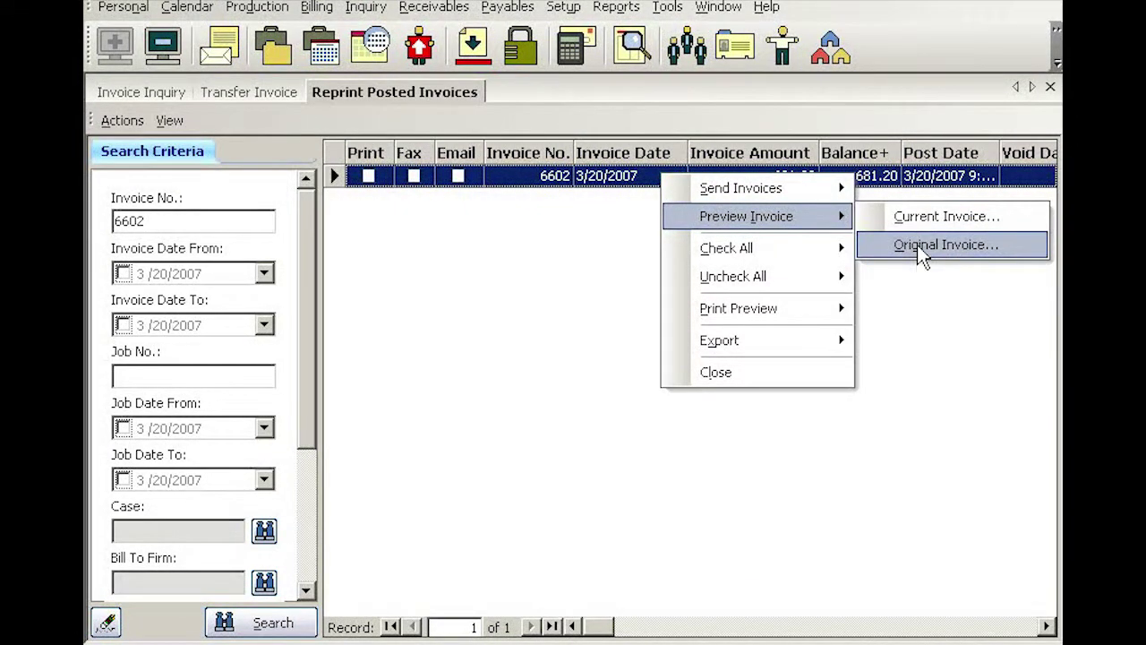
left_click(917, 245)
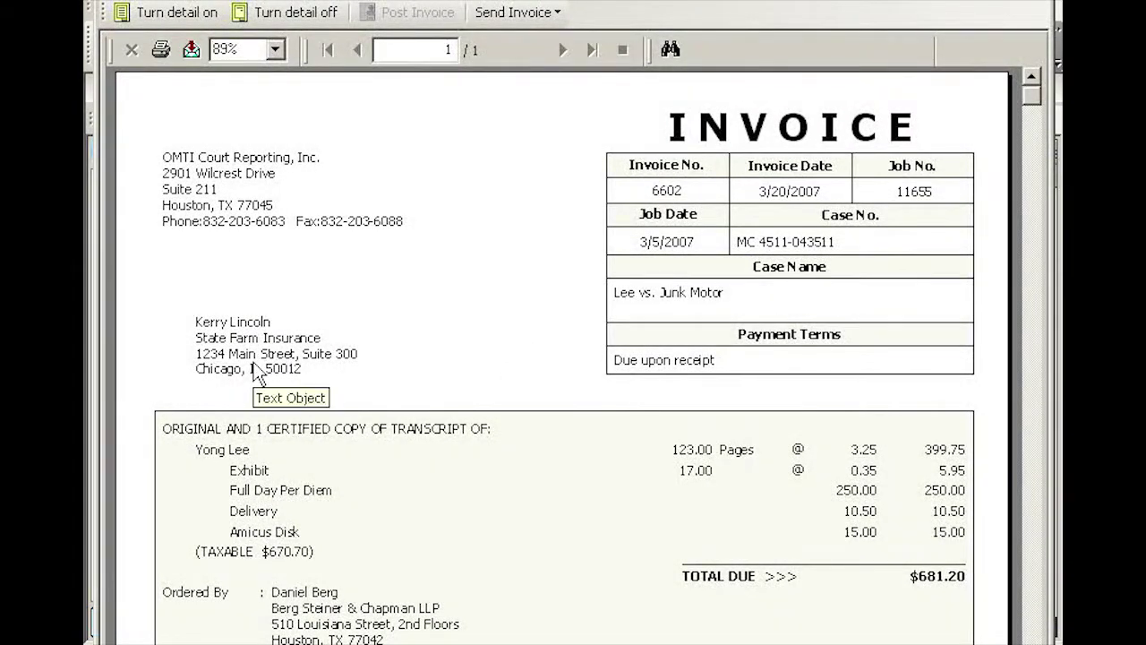
left_click(264, 351)
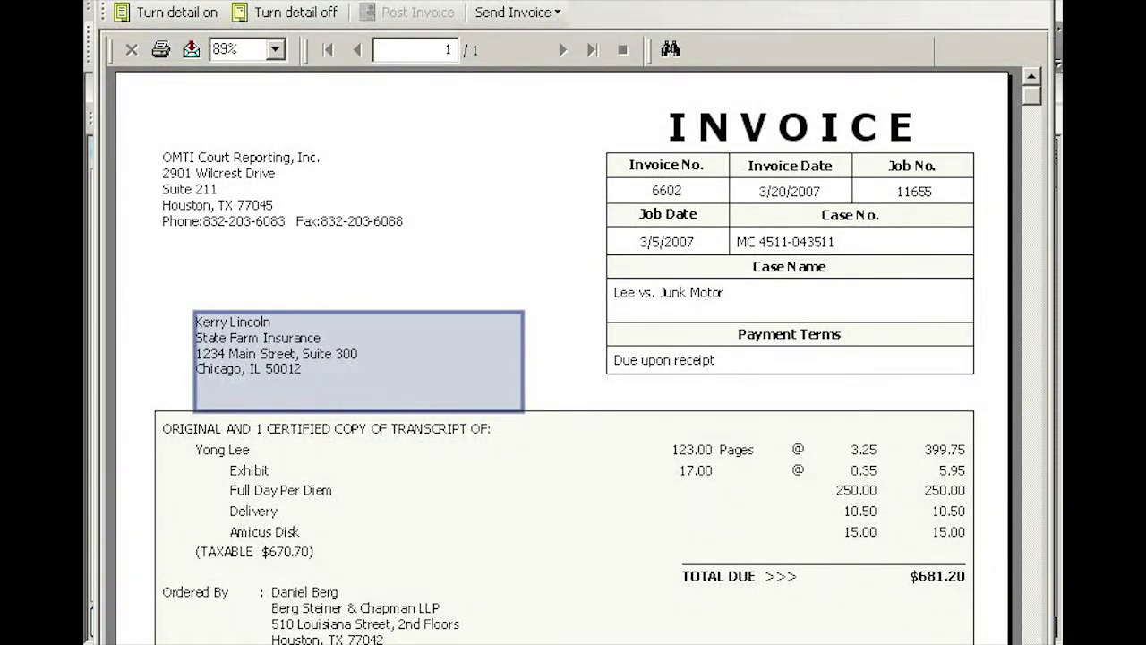
Compare the Ordered By block with the billing address block on the previewed invoice.
scroll(564, 359, "down", 2)
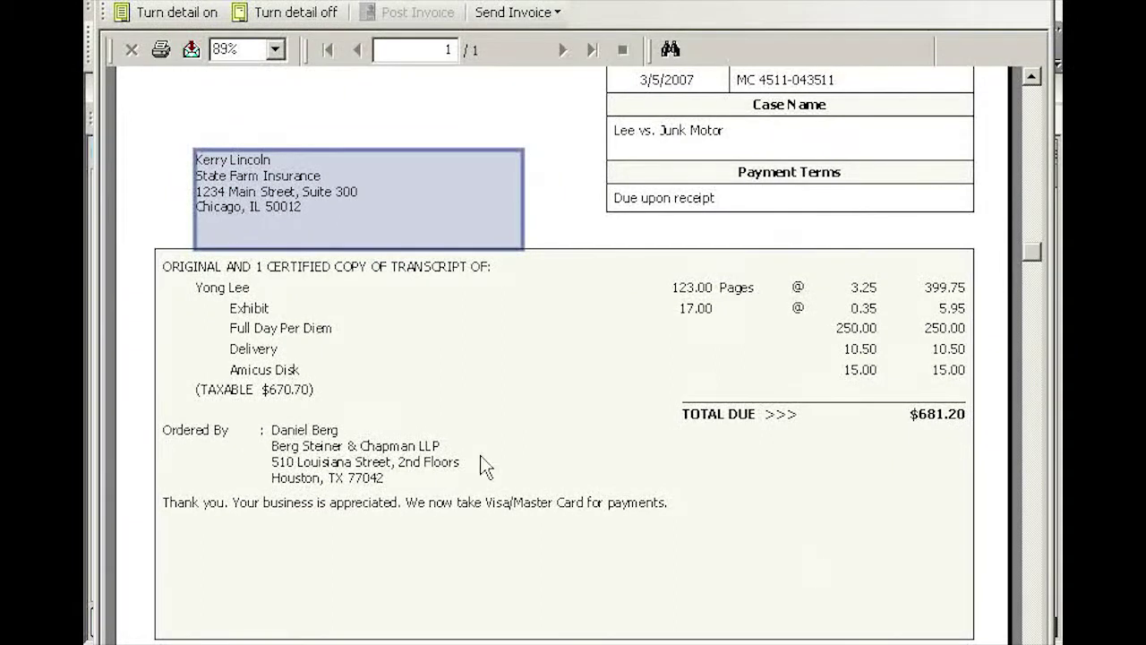
left_click(306, 458)
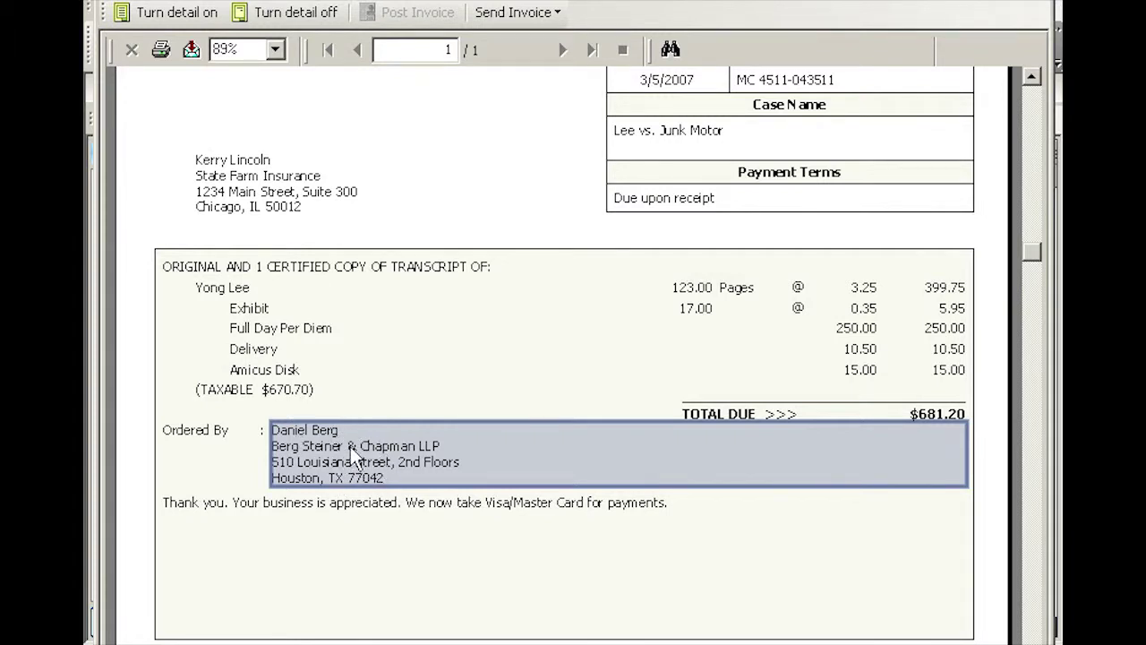
left_click(293, 195)
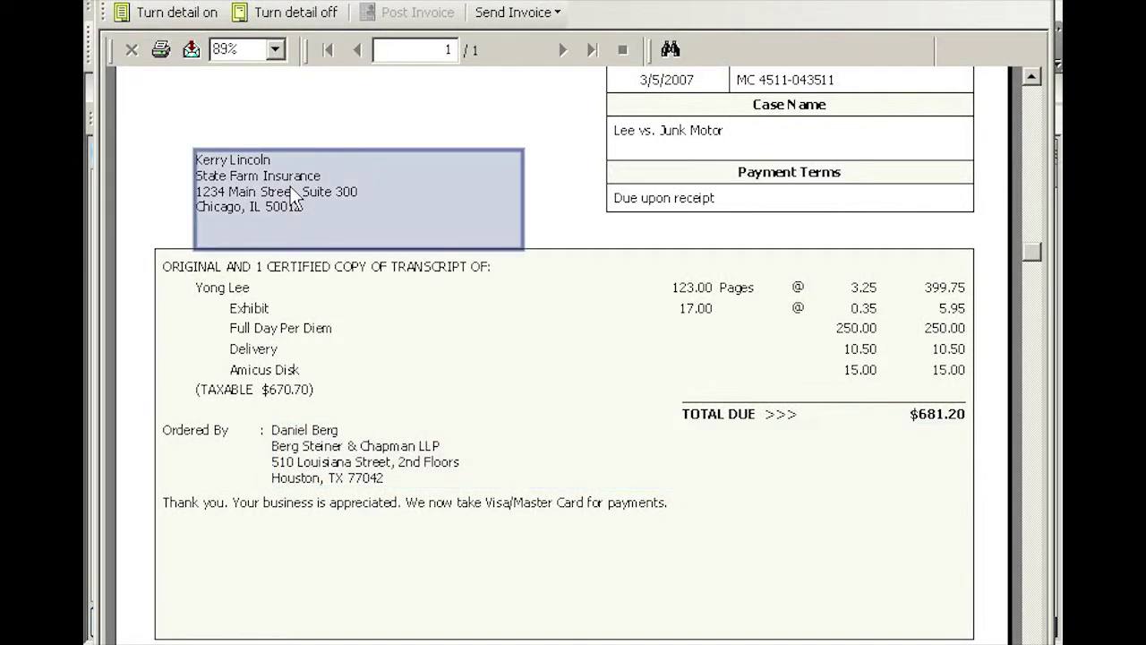
left_click(341, 463)
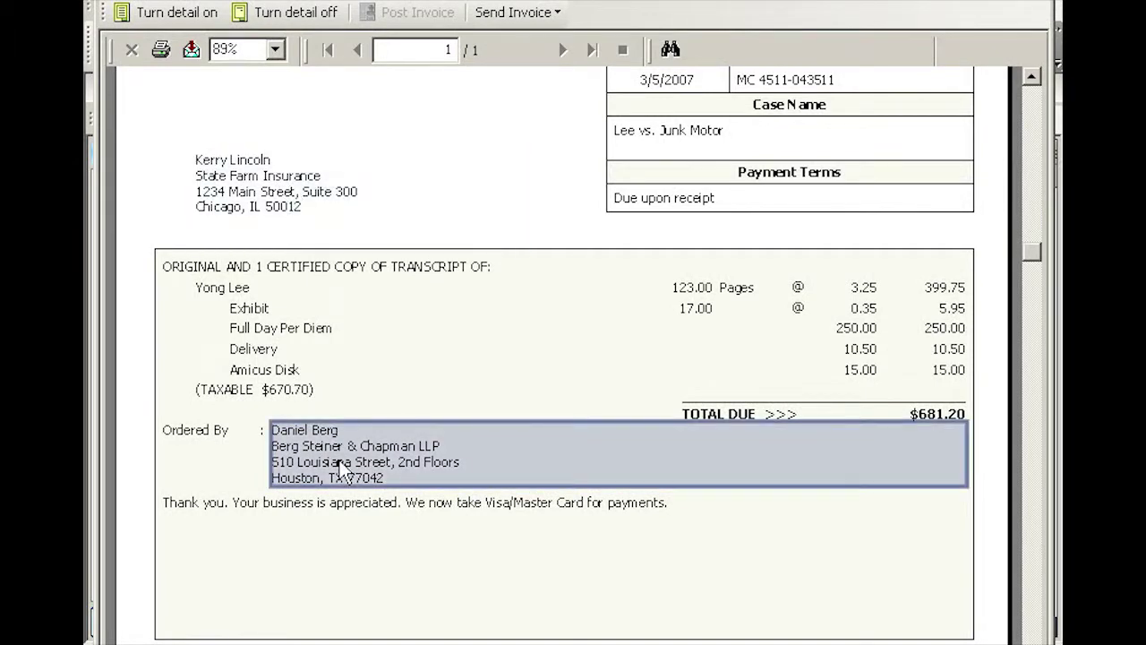
Send the previewed invoice to the Repository Server.
scroll(463, 119, "up", 3)
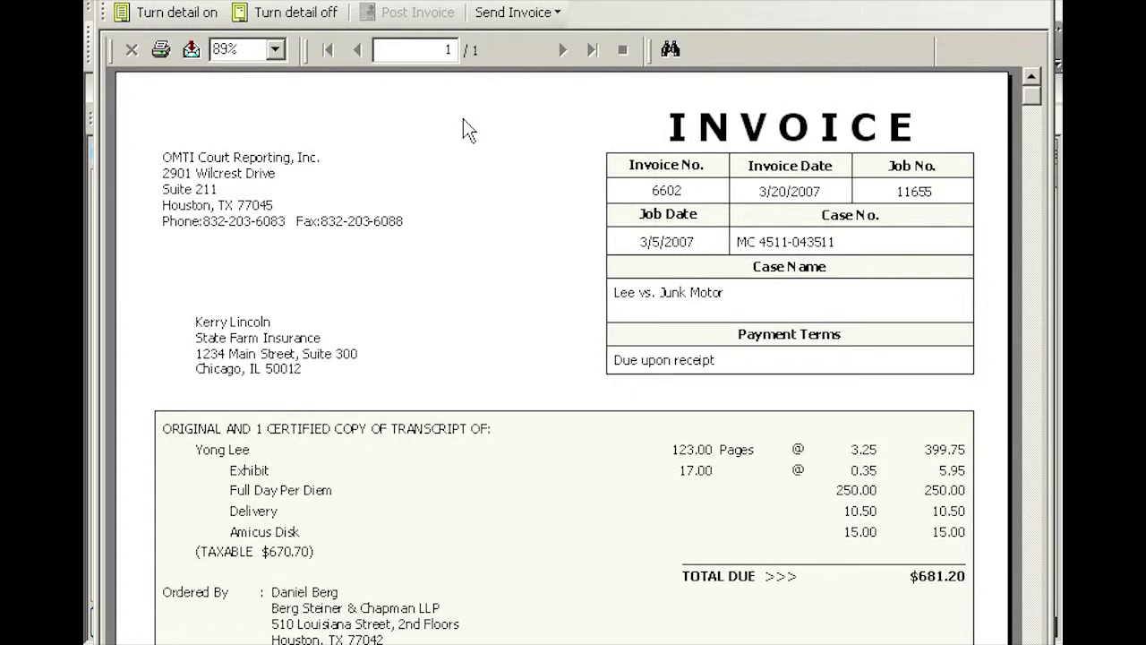
left_click(526, 18)
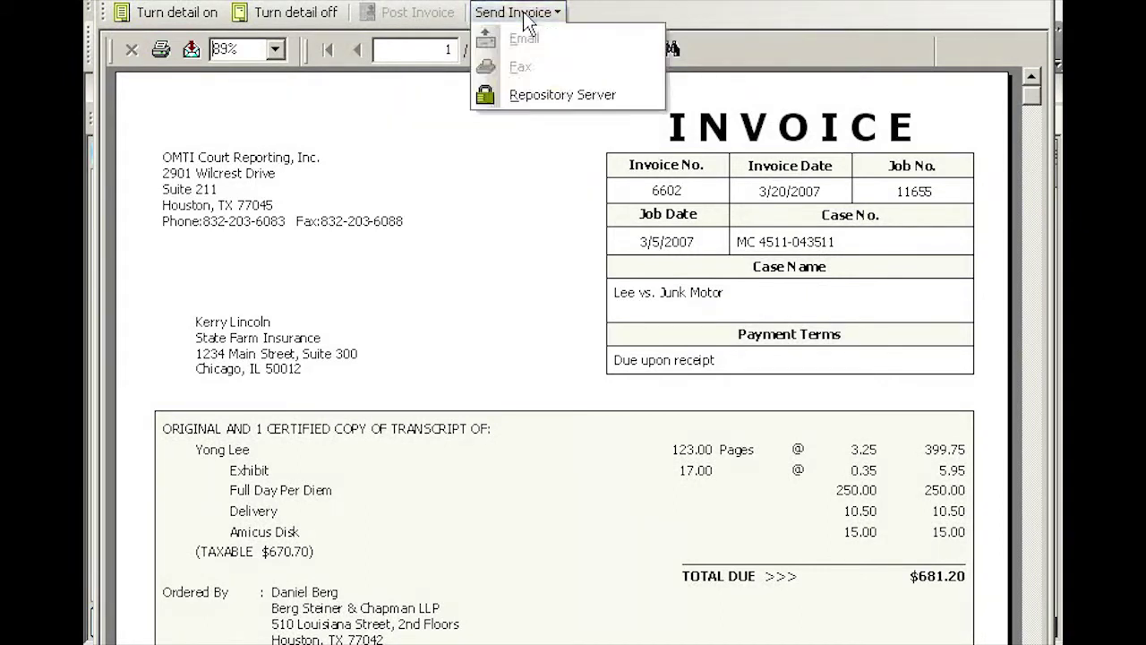
left_click(563, 94)
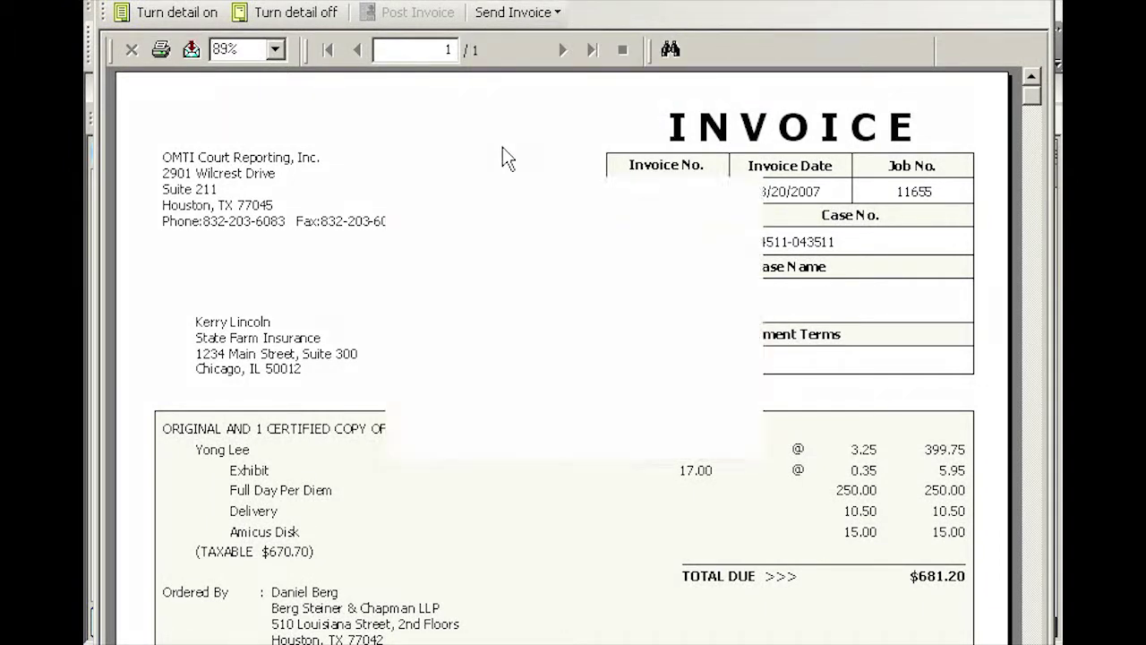